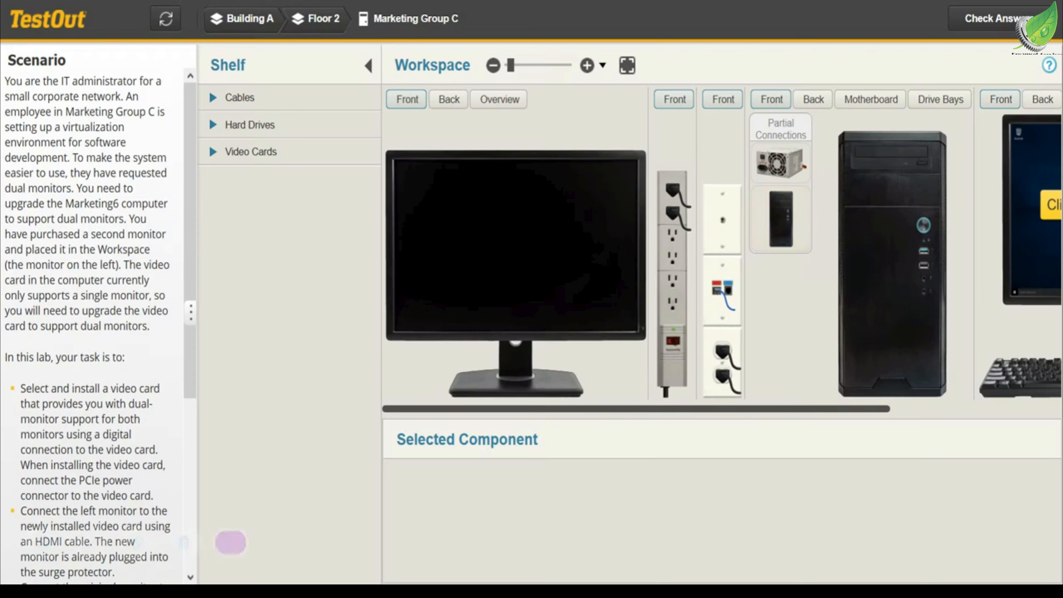
Install the DVI-I, HDMI, Crossfire, PCIe (16x) video adapter in the upper PCIe x16 slot of the computer's motherboard
left_click(219, 158)
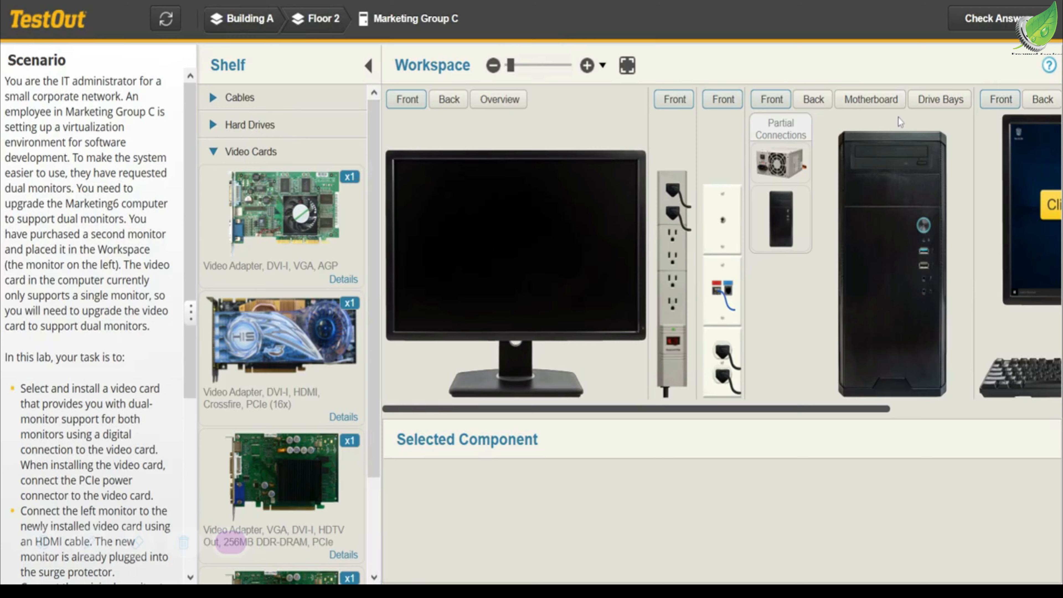
left_click(881, 102)
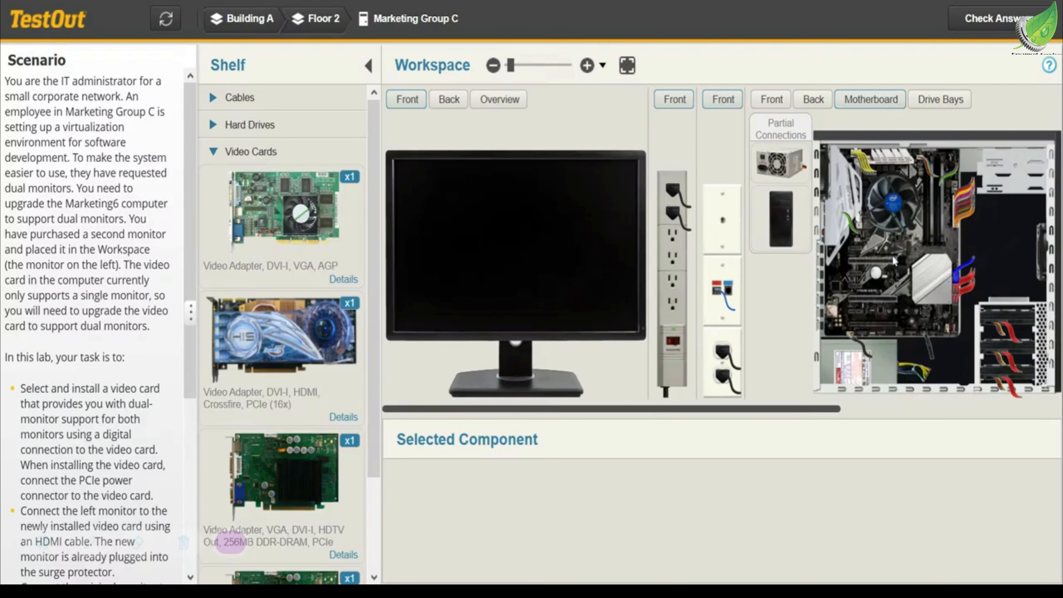
left_click(587, 66)
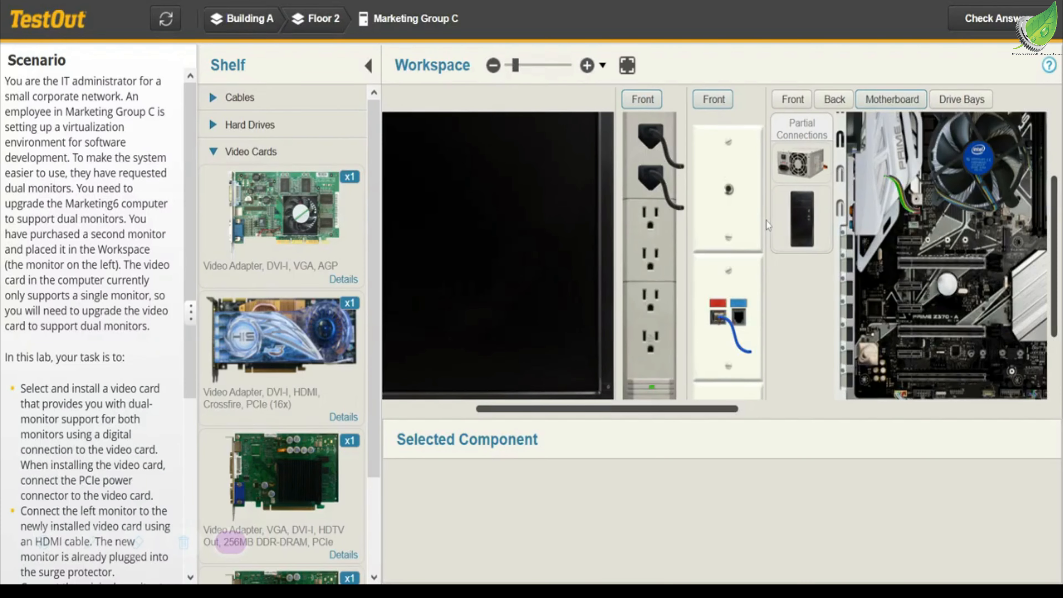
left_click(292, 333)
left_click_drag(292, 332, 915, 265)
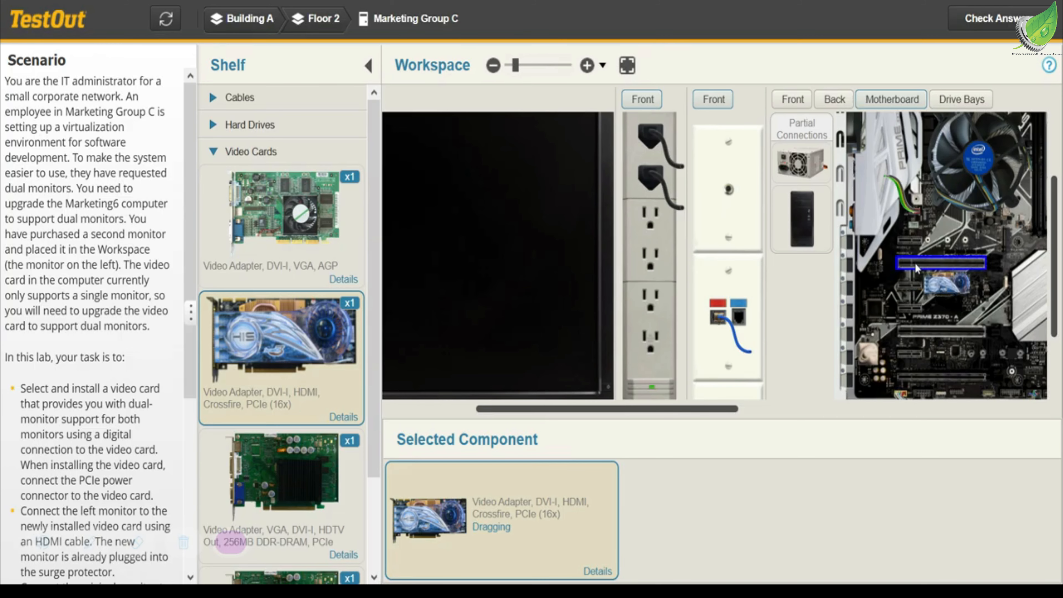
left_click_drag(917, 268, 917, 268)
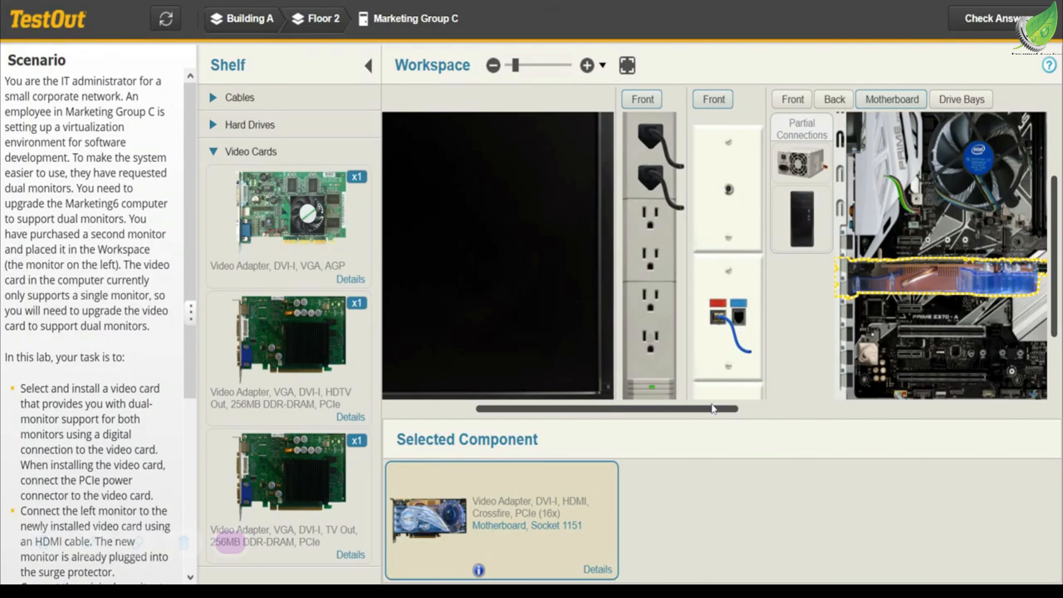
Connect an unconnected 6-pin PCIe power supply connector to the newly installed video card
left_click_drag(712, 408, 781, 414)
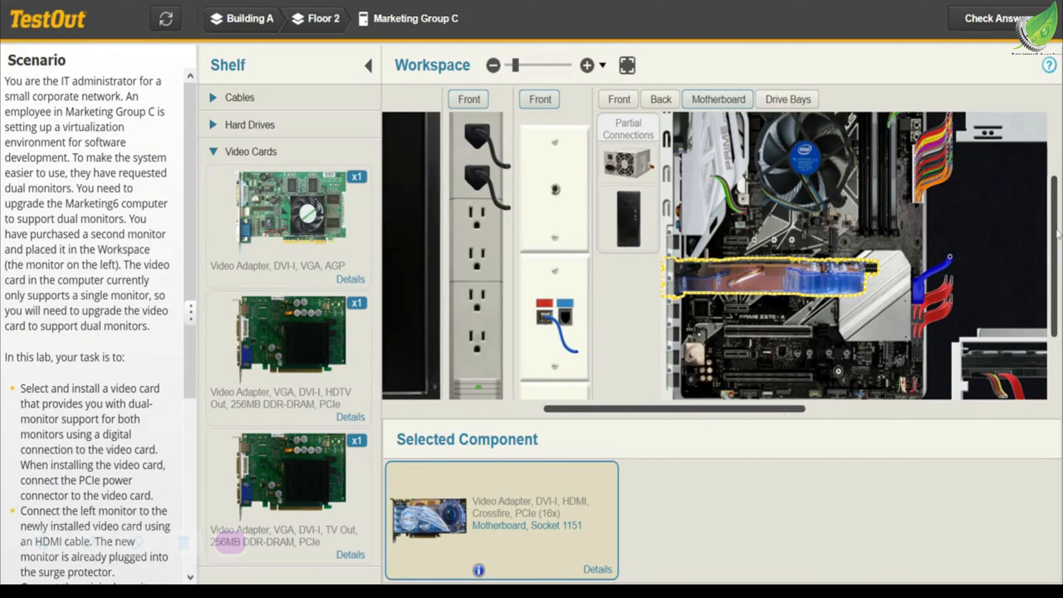
left_click_drag(1055, 231, 1055, 298)
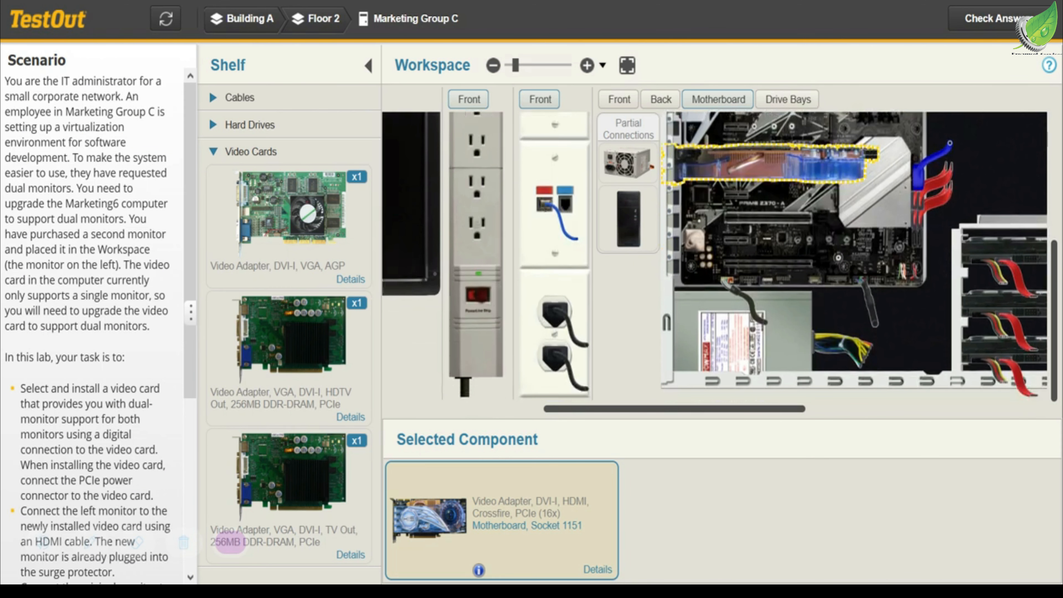
left_click(711, 334)
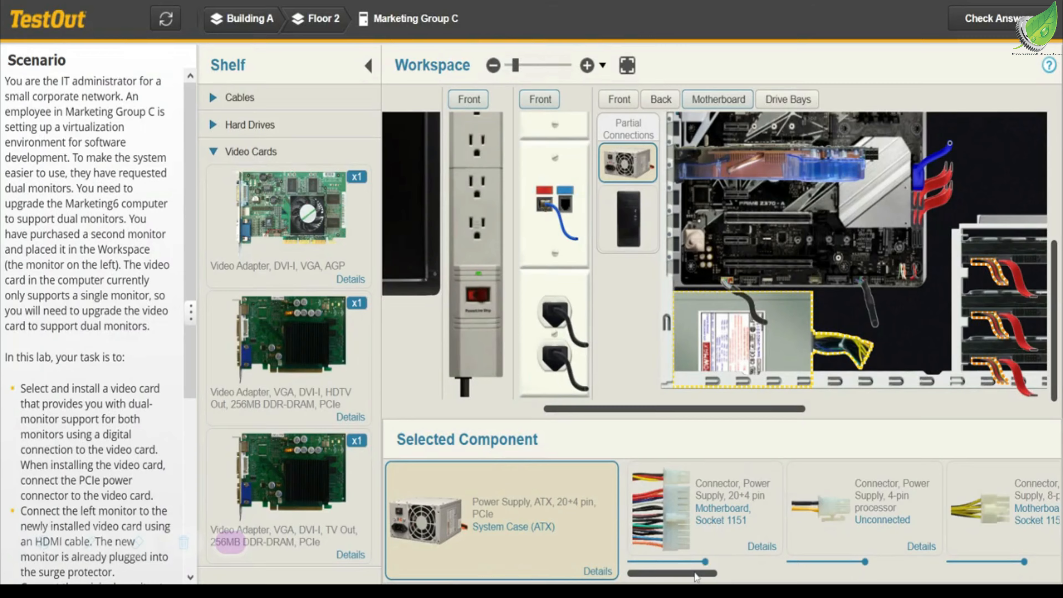
left_click_drag(697, 574, 819, 575)
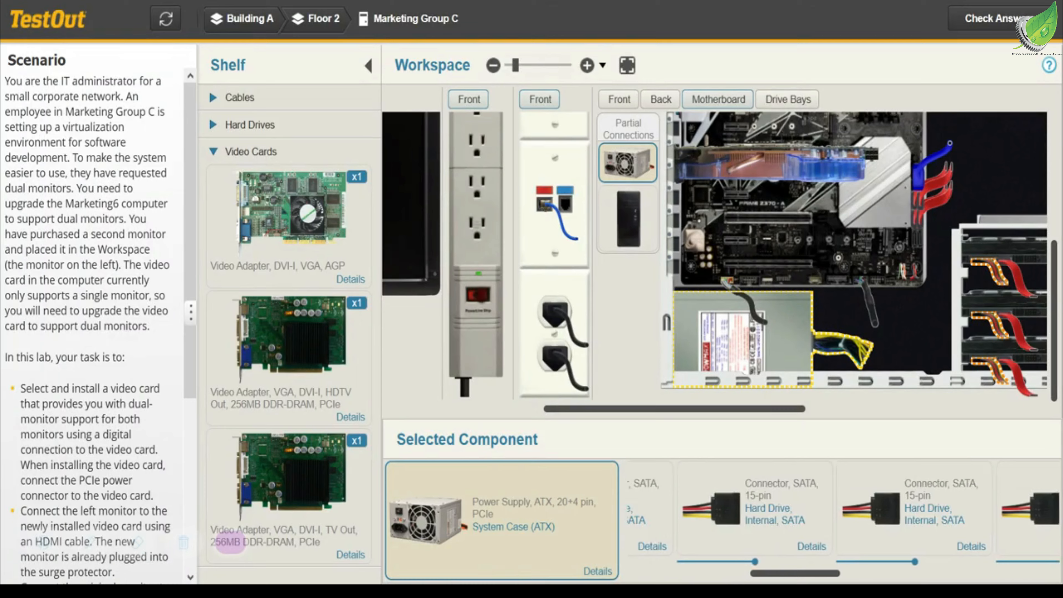
left_click_drag(795, 573, 970, 569)
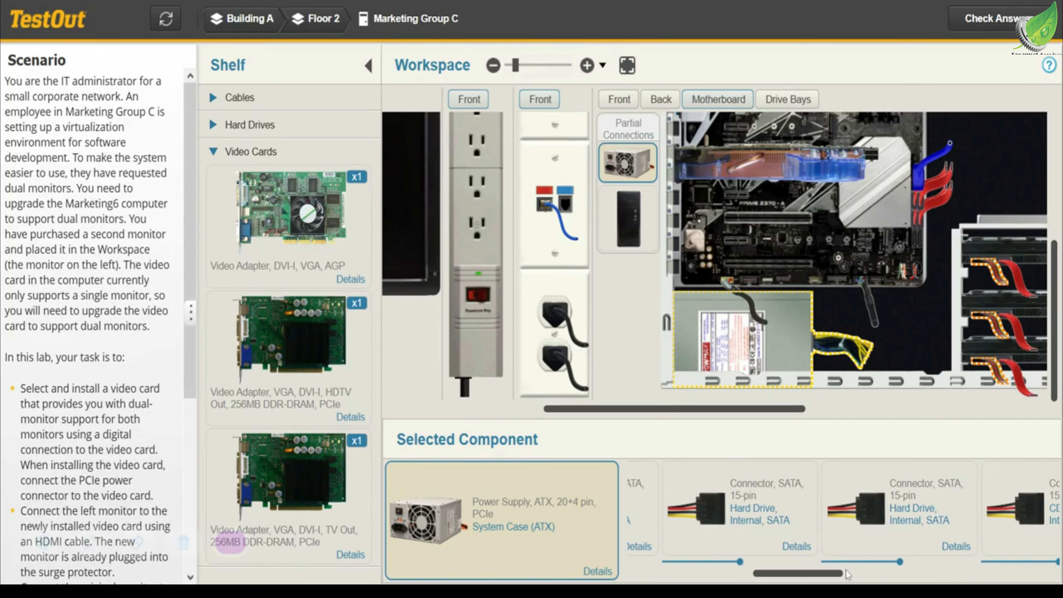
left_click_drag(836, 573, 1019, 580)
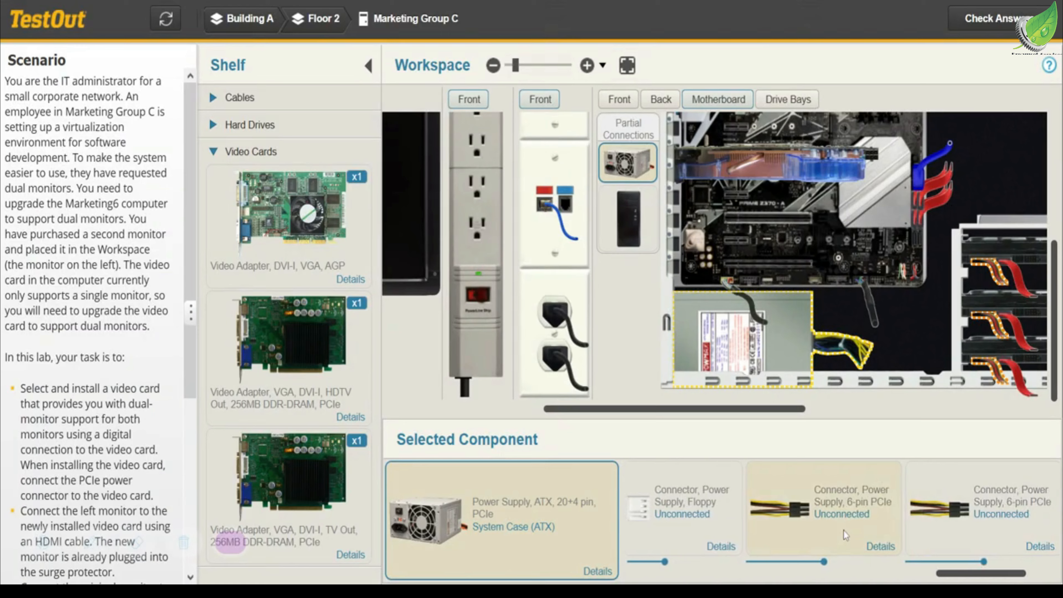
left_click(836, 509)
left_click_drag(836, 509, 874, 155)
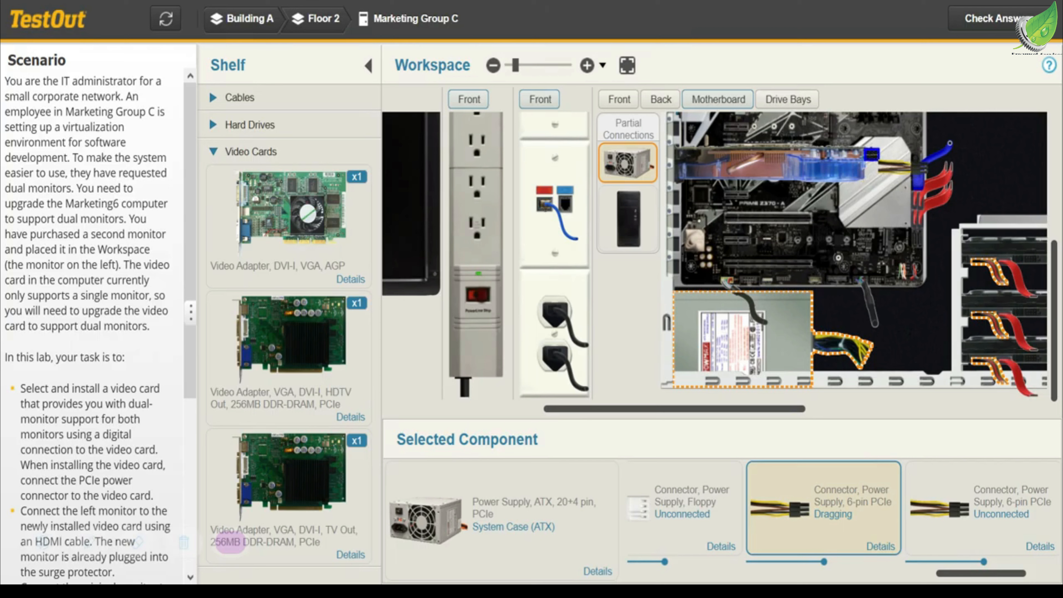
left_click_drag(873, 155, 873, 155)
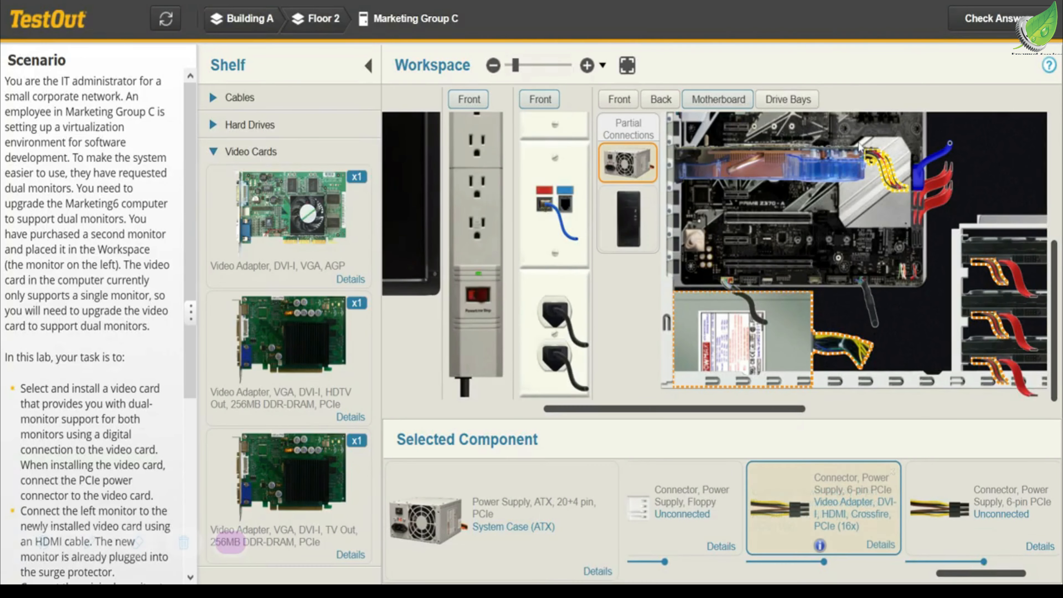
Plug one end of the HDMI to HDMI cable into the video card's HDMI port on the back of the computer
left_click(250, 125)
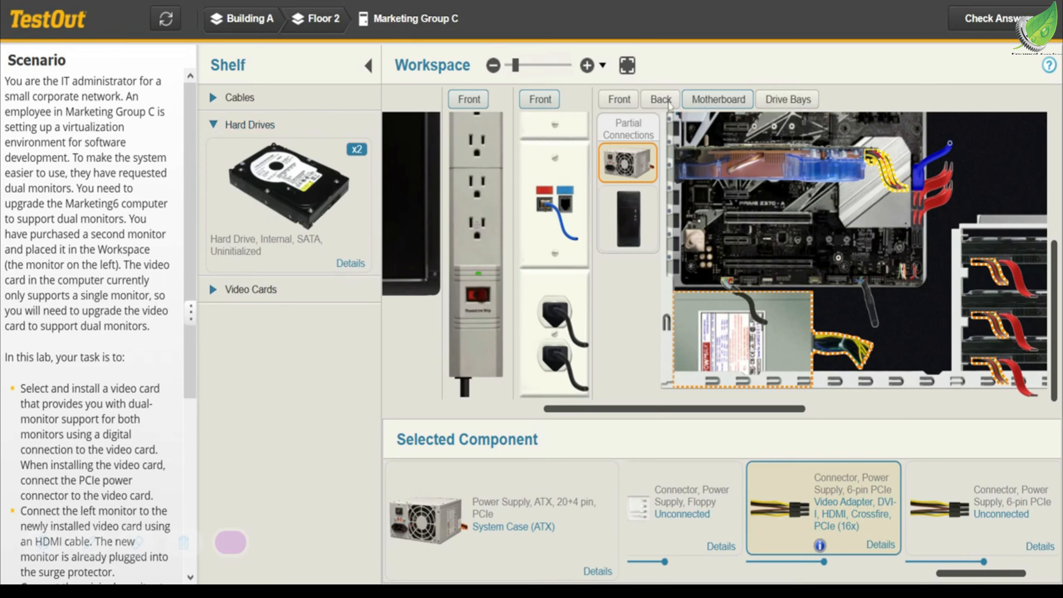
left_click(660, 100)
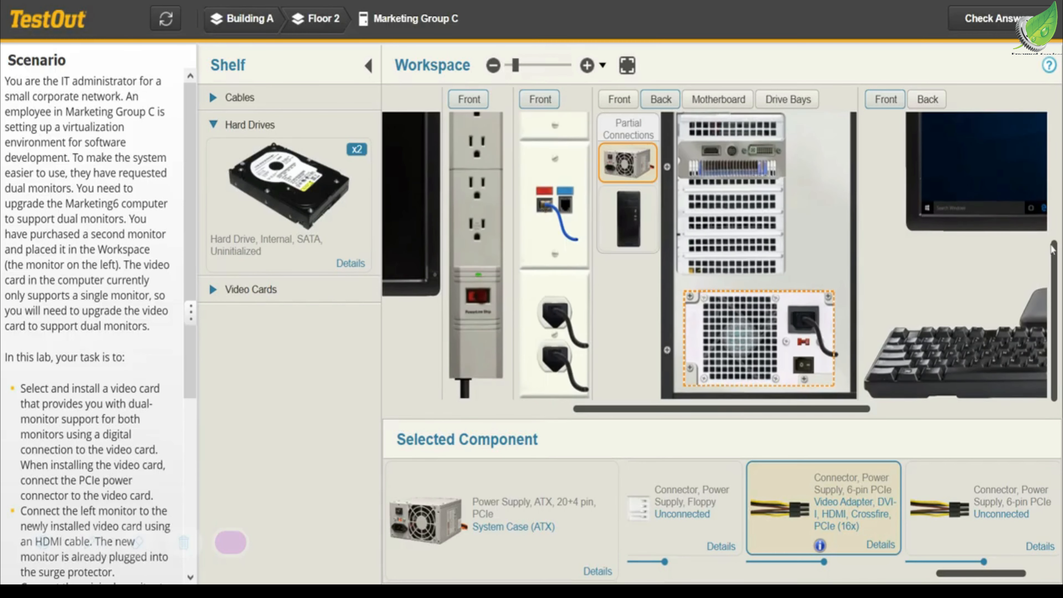
left_click_drag(1053, 278, 1052, 210)
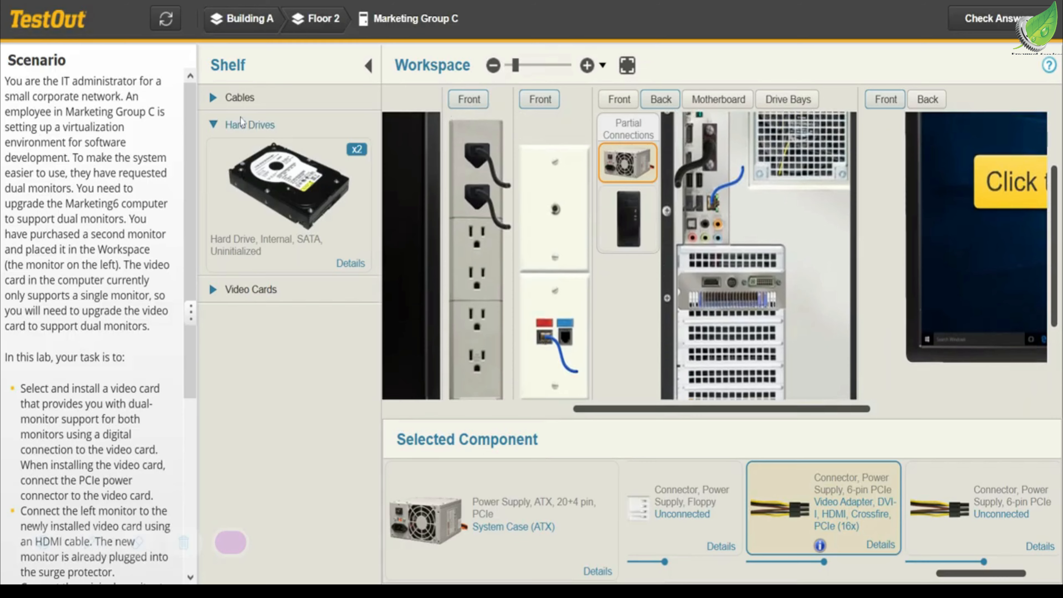
left_click(213, 126)
left_click(213, 99)
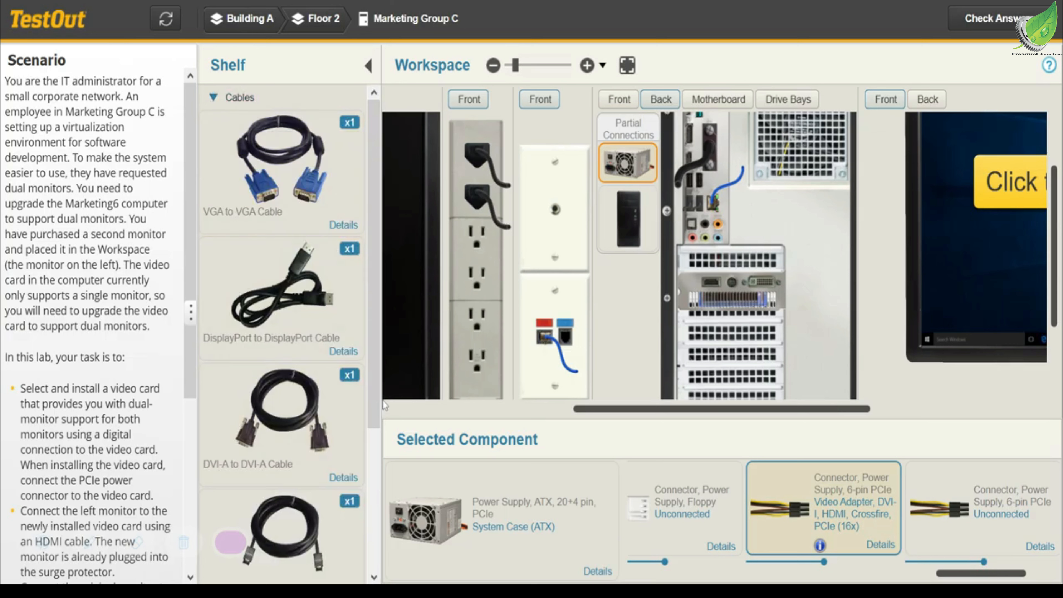
left_click_drag(373, 406, 379, 478)
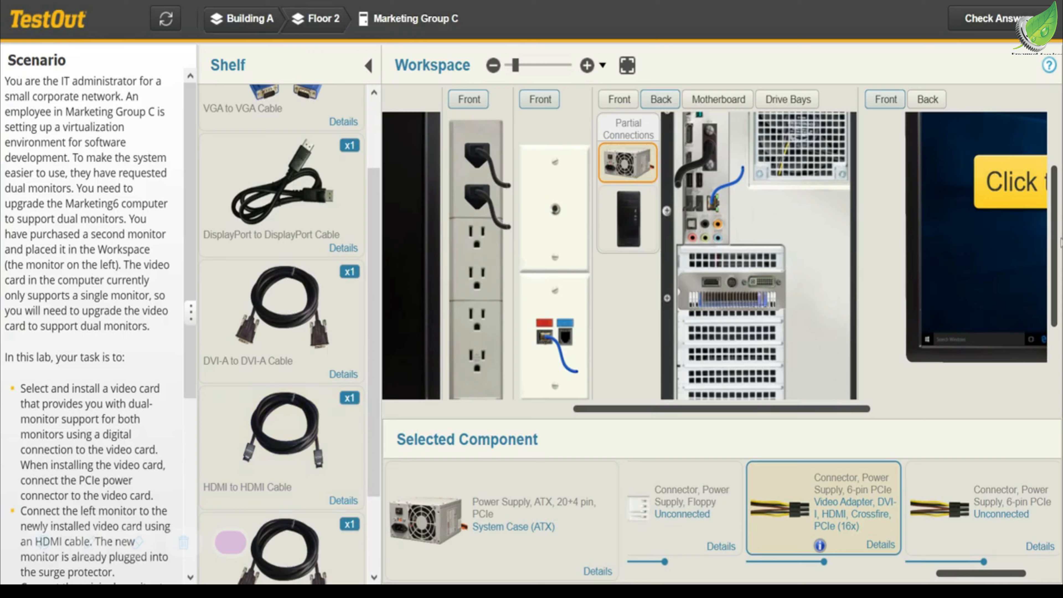
left_click_drag(1053, 242, 1046, 193)
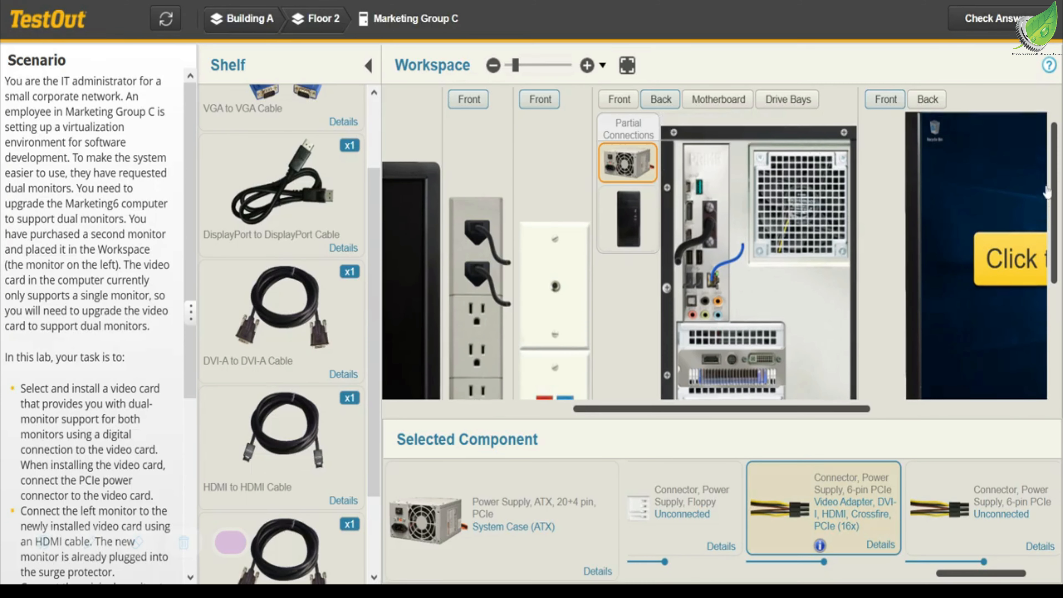
left_click(301, 443)
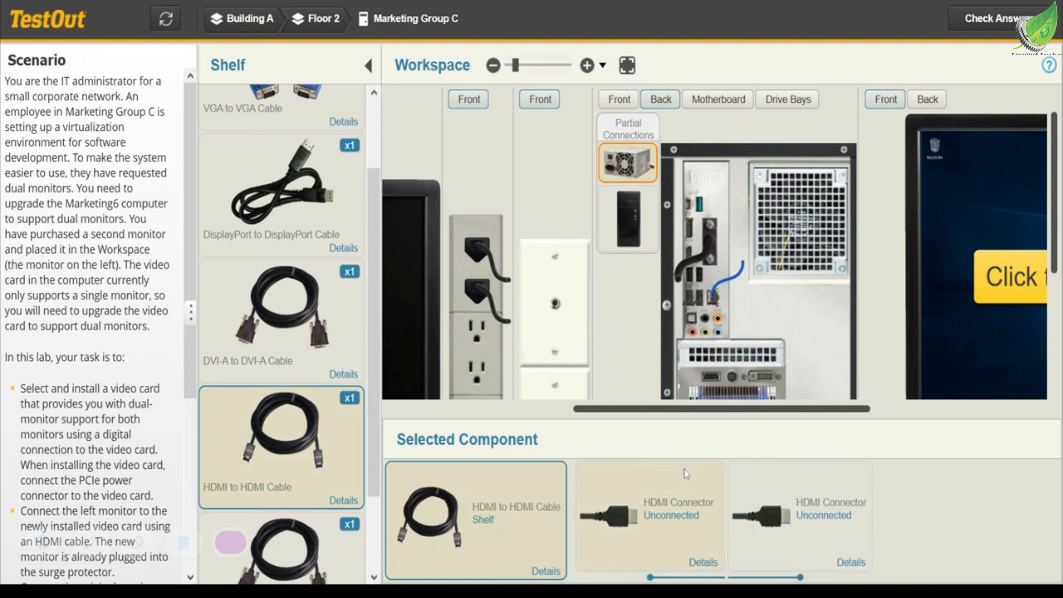
left_click(676, 513)
left_click_drag(681, 464, 714, 301)
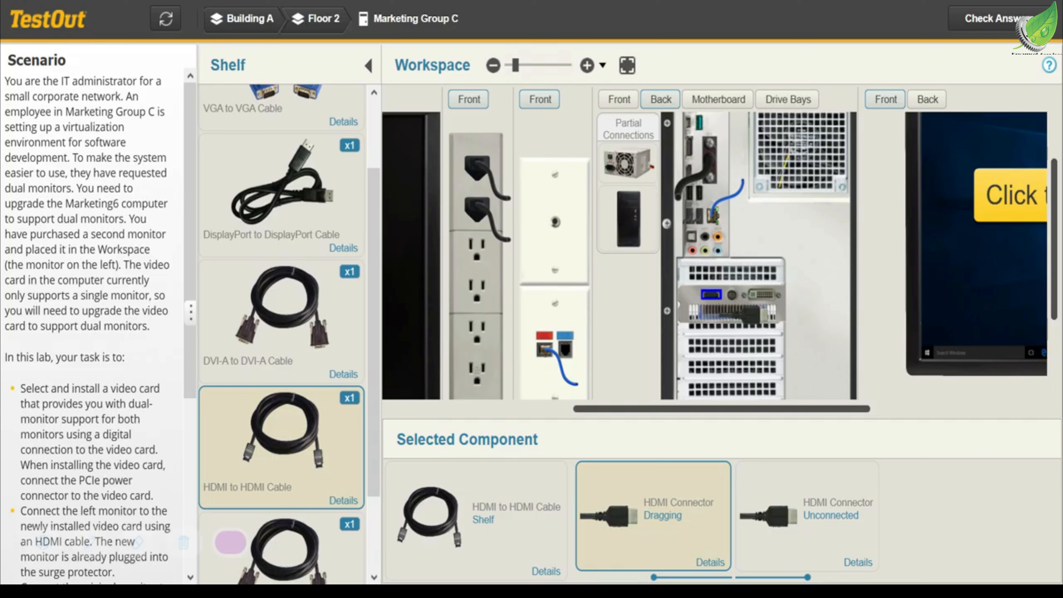
left_click_drag(714, 301, 715, 301)
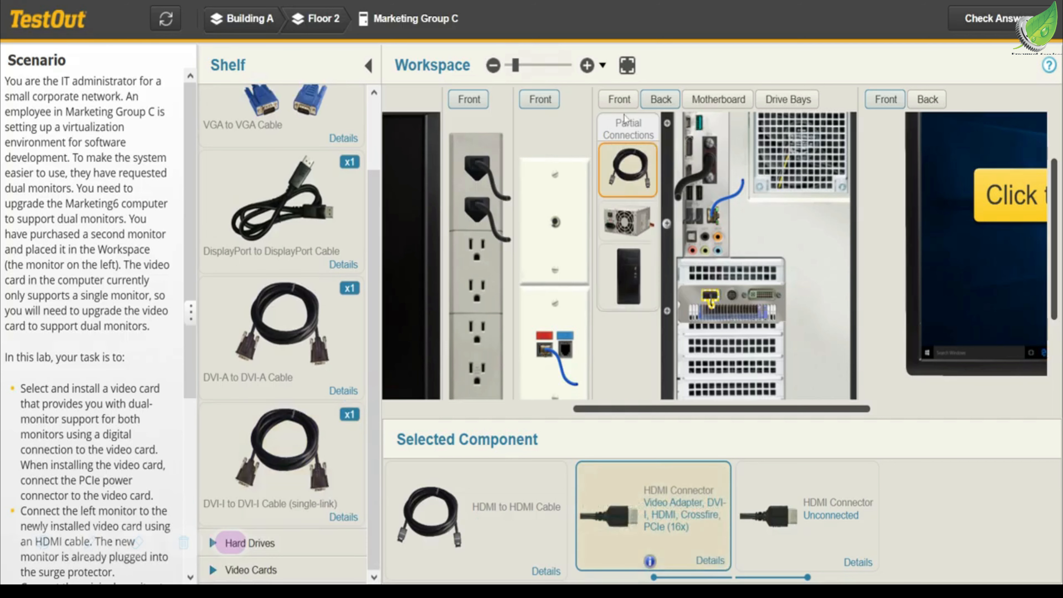
Plug the free HDMI connector of the cable into the HDMI port on the back of the left monitor
left_click(628, 100)
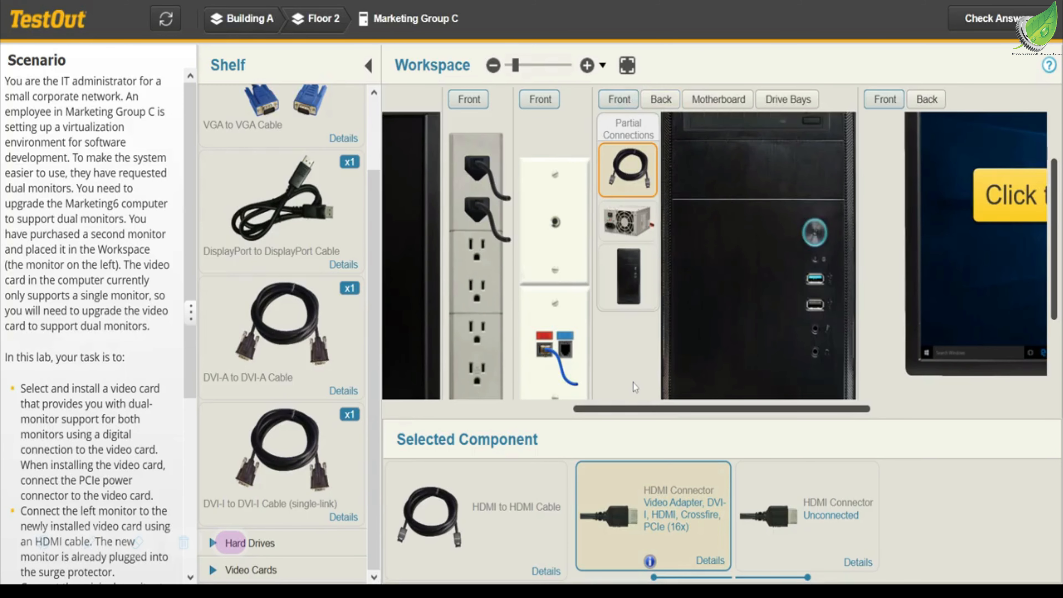
left_click_drag(613, 409, 413, 417)
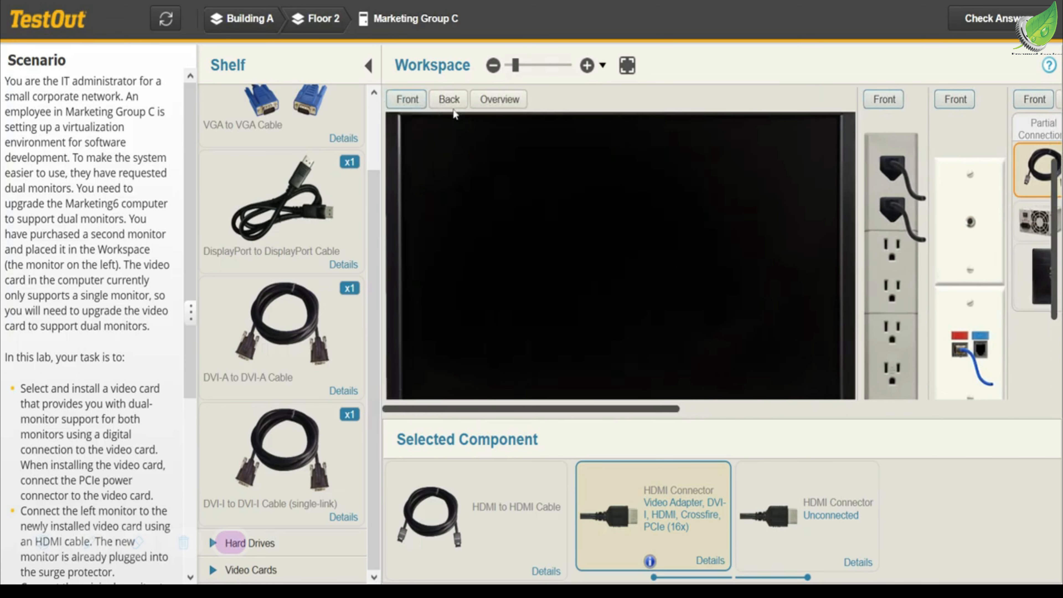
left_click(452, 100)
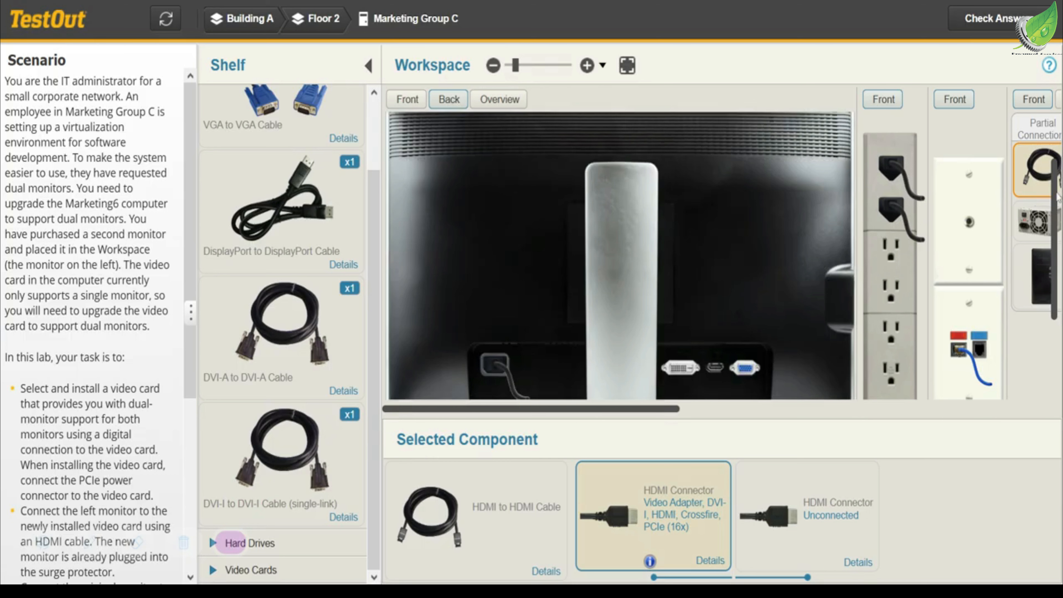
left_click_drag(1056, 195, 1057, 262)
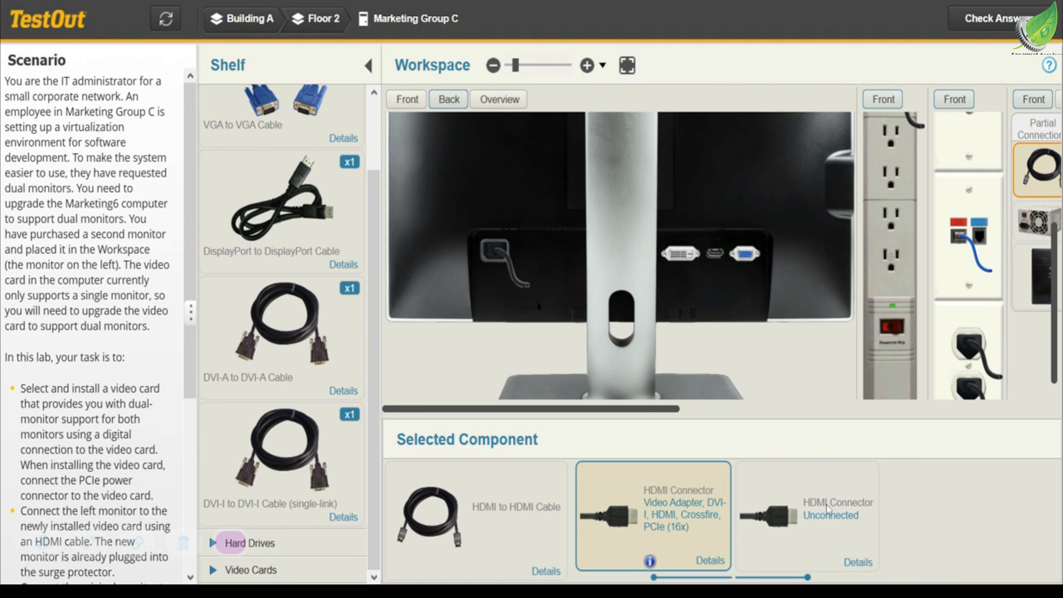
left_click(830, 518)
left_click_drag(804, 368, 716, 254)
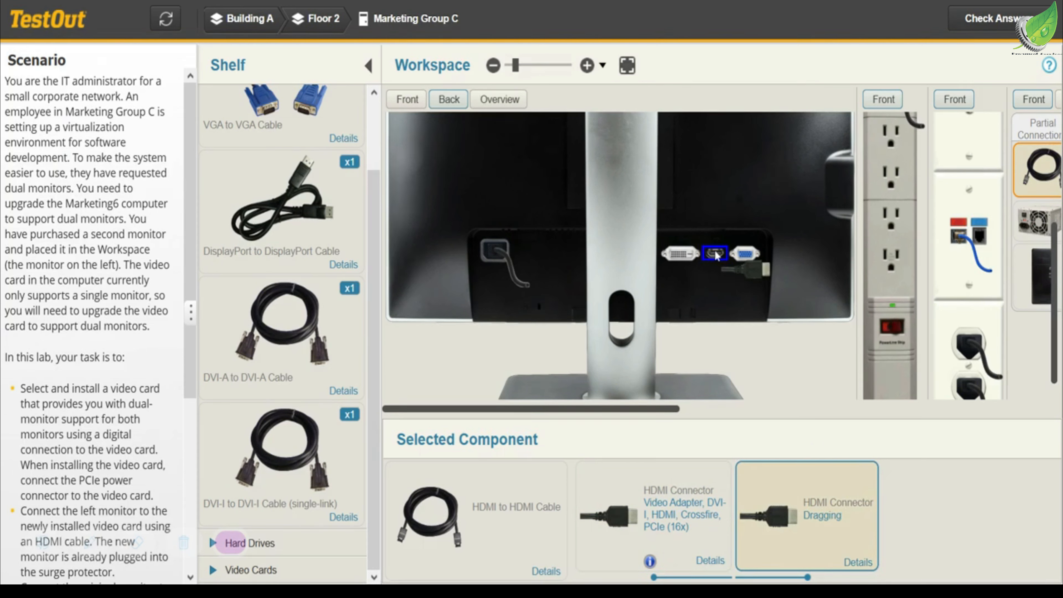
left_click_drag(716, 253, 715, 253)
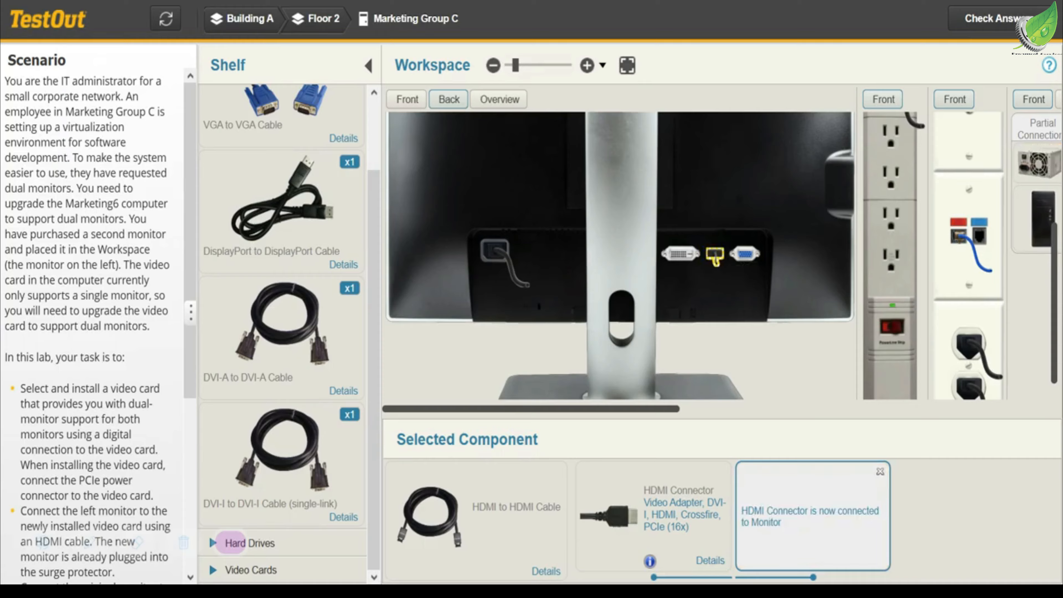
Return the left monitor to its front view, power it on, and open the Marketing6 desktop
left_click(414, 98)
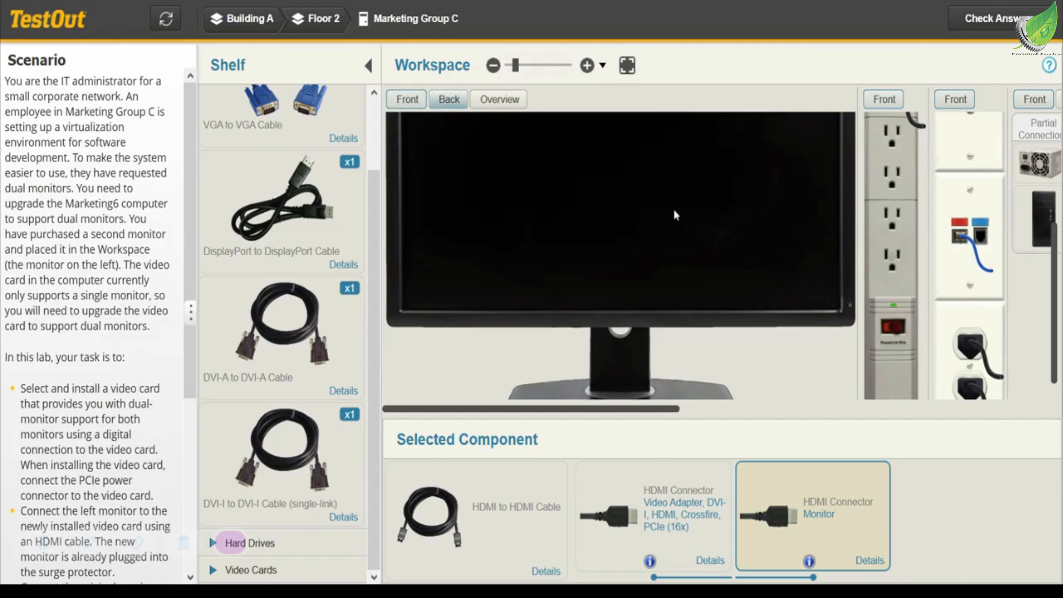
left_click(848, 307)
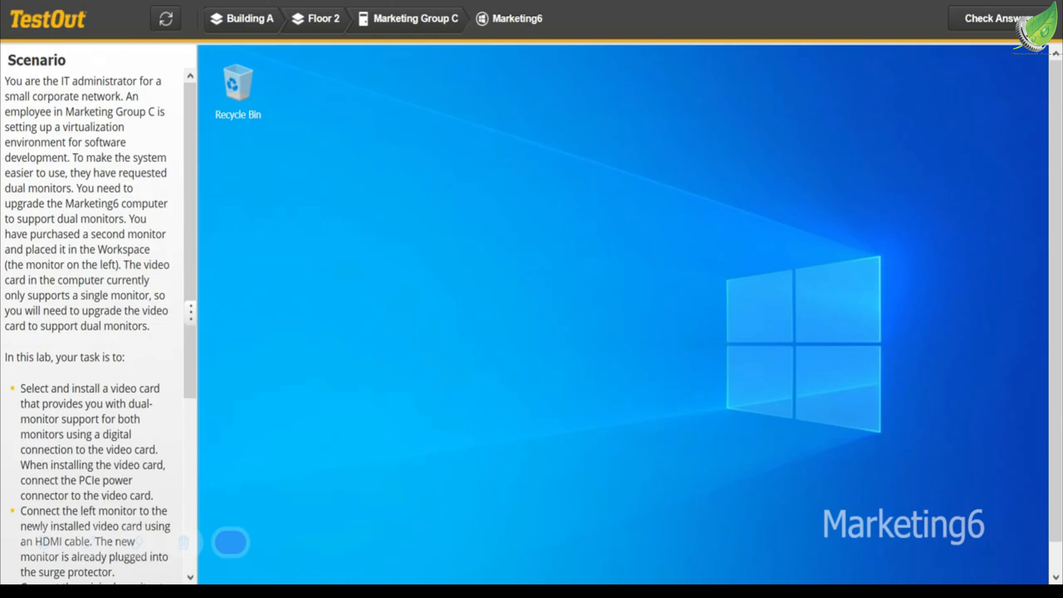
Open the Windows display settings on Marketing6 and make display 2 the main display
right_click(948, 241)
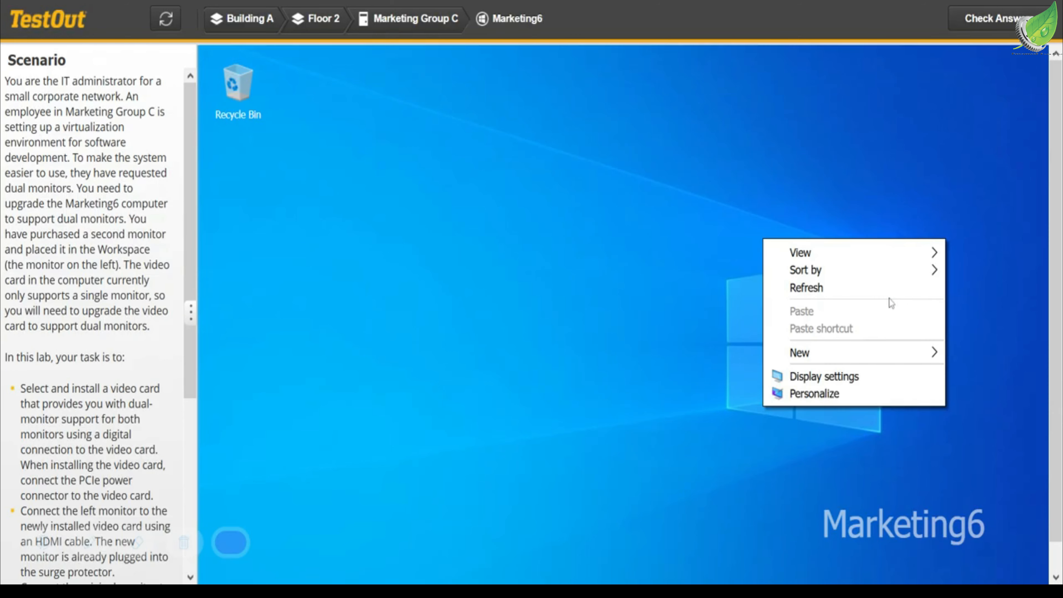
left_click(843, 375)
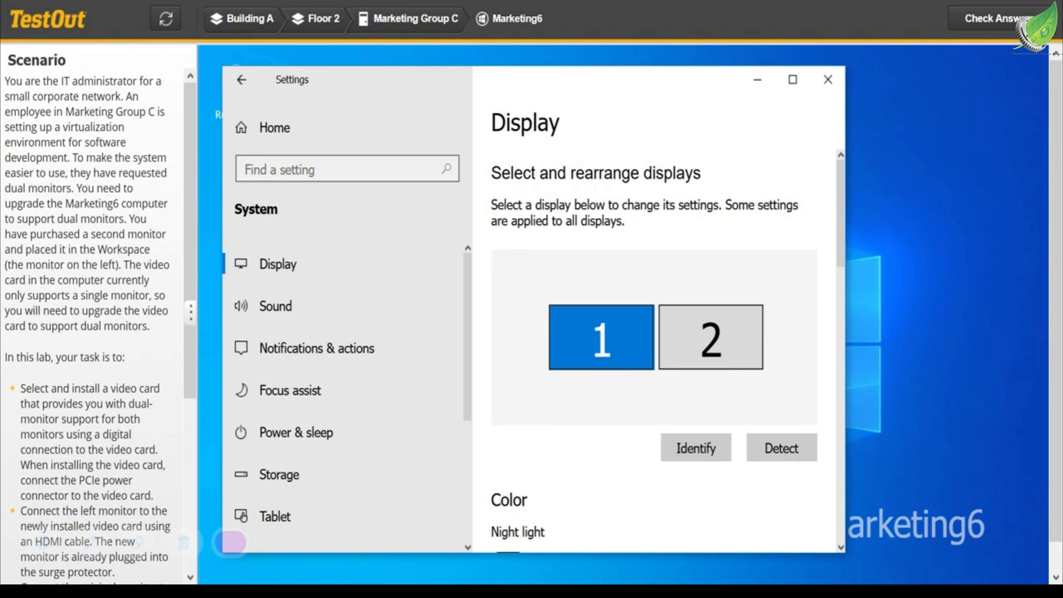
left_click(747, 334)
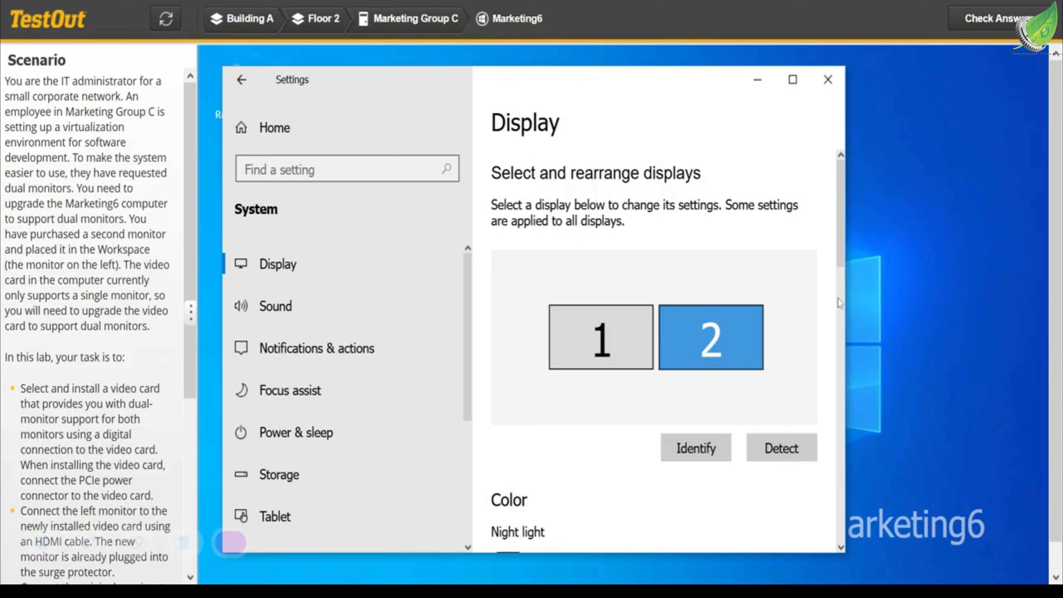
left_click(842, 360)
left_click(842, 432)
scroll(842, 433, "up", 5)
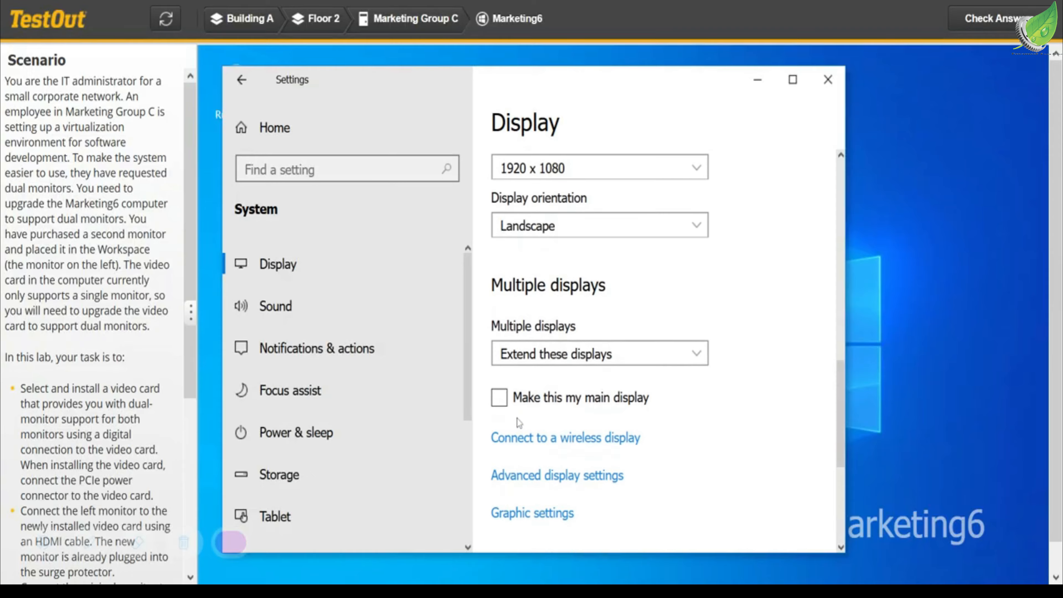
left_click(500, 400)
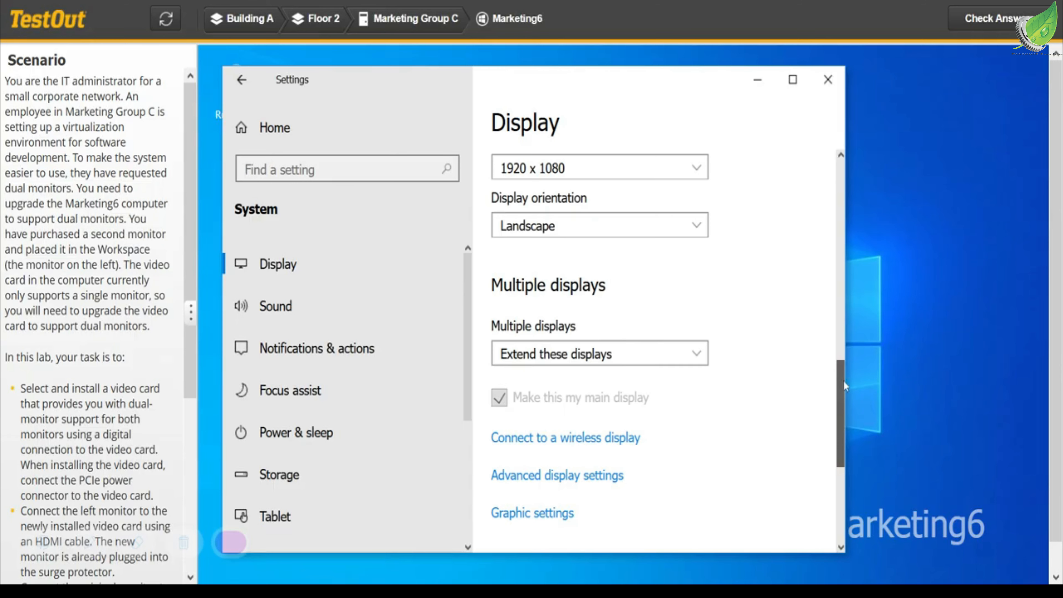
left_click_drag(843, 381, 831, 303)
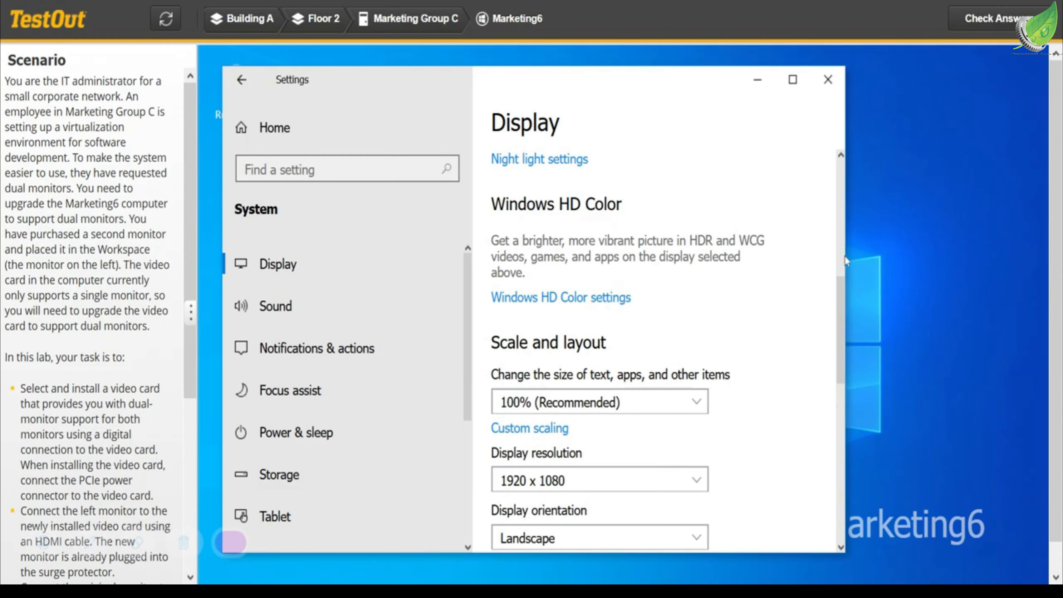
left_click_drag(840, 298, 823, 208)
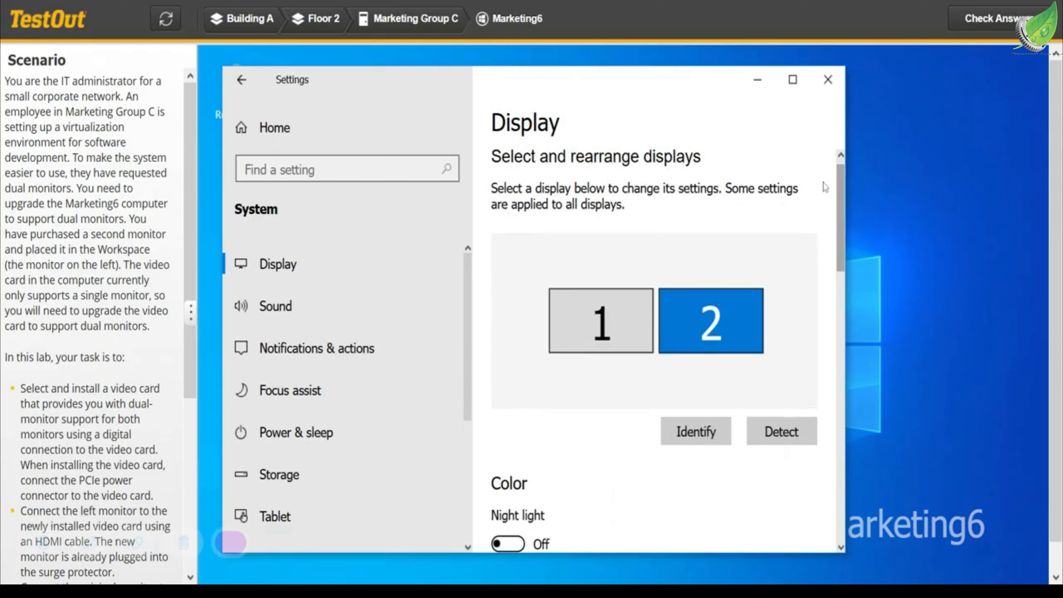